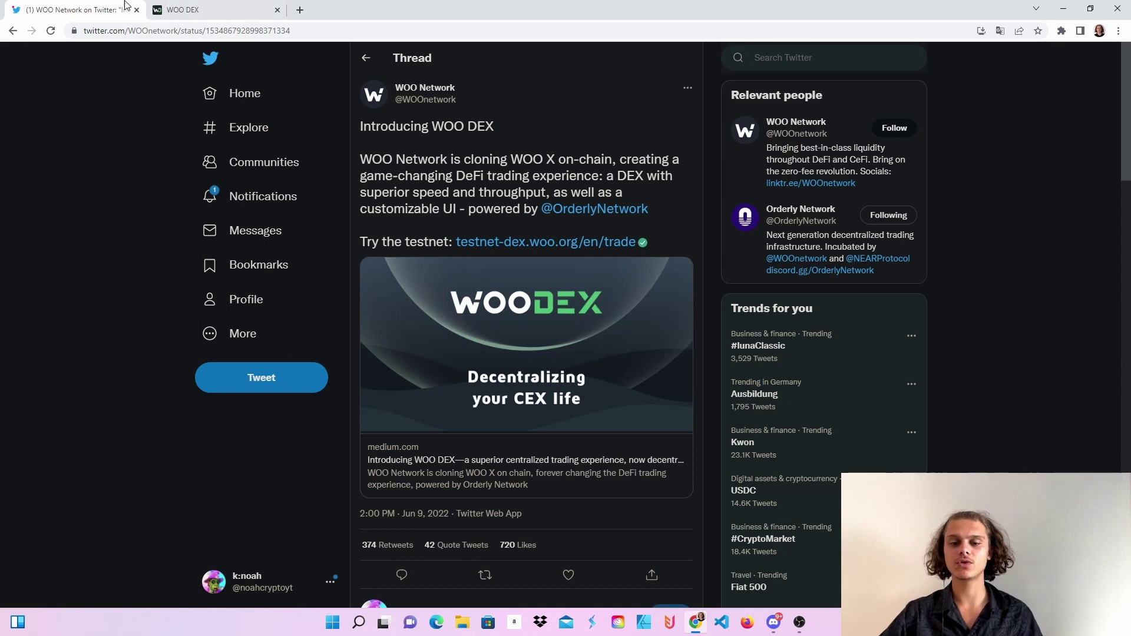
Switch to the WOO DEX testnet tab and start connecting a NEAR wallet
click(199, 6)
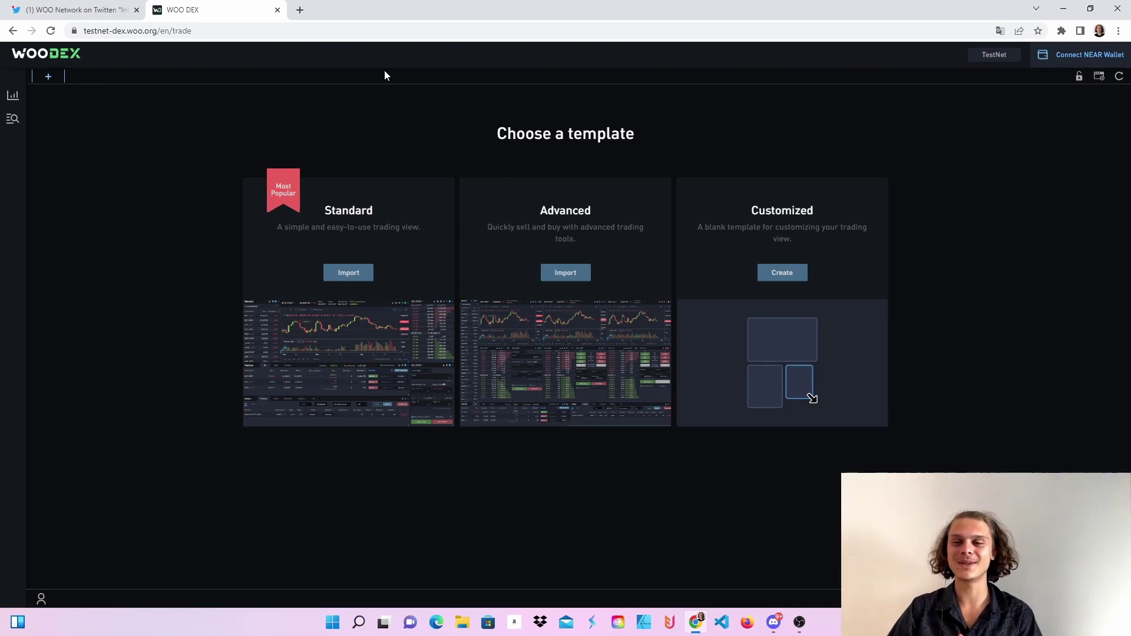
click(1105, 63)
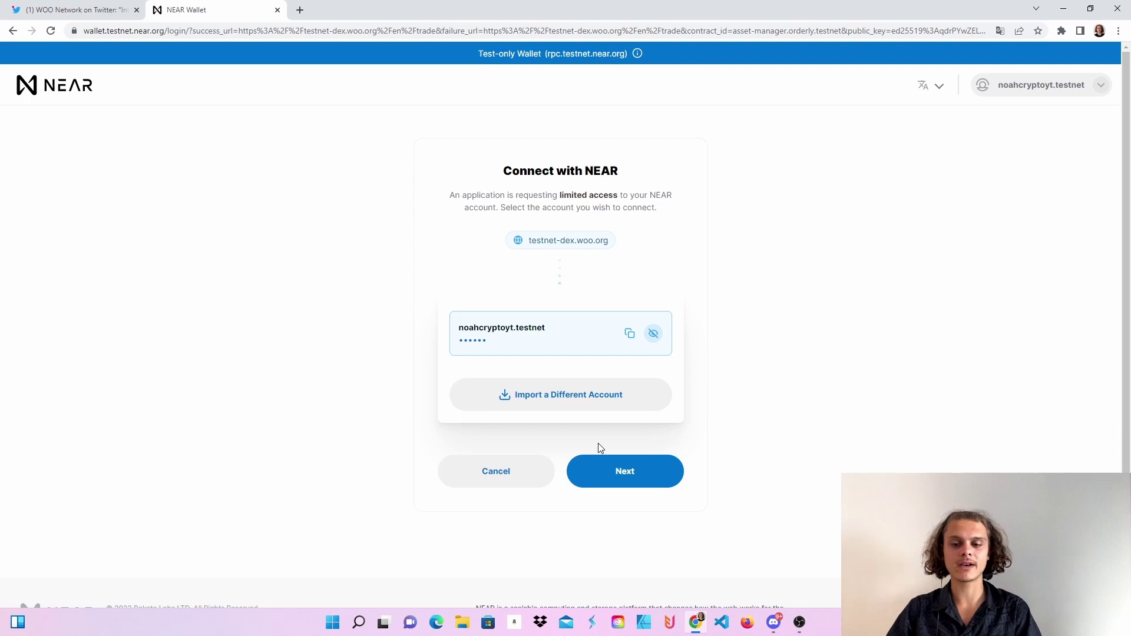
Choose the testnet account and approve its connection to testnet-dex.woo.org
click(623, 471)
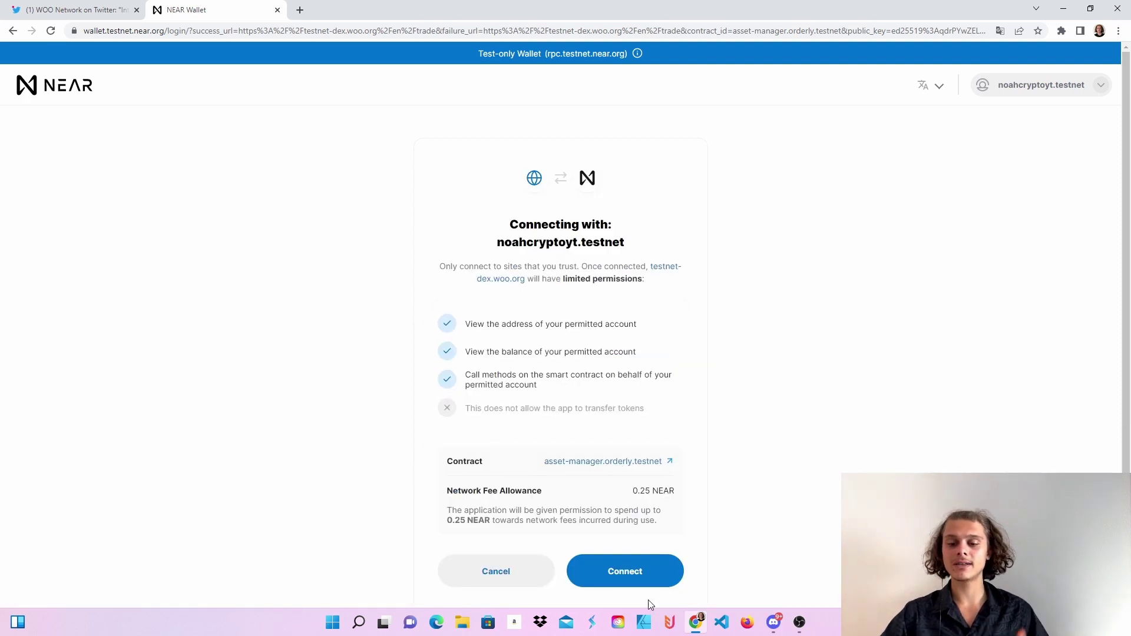
click(634, 572)
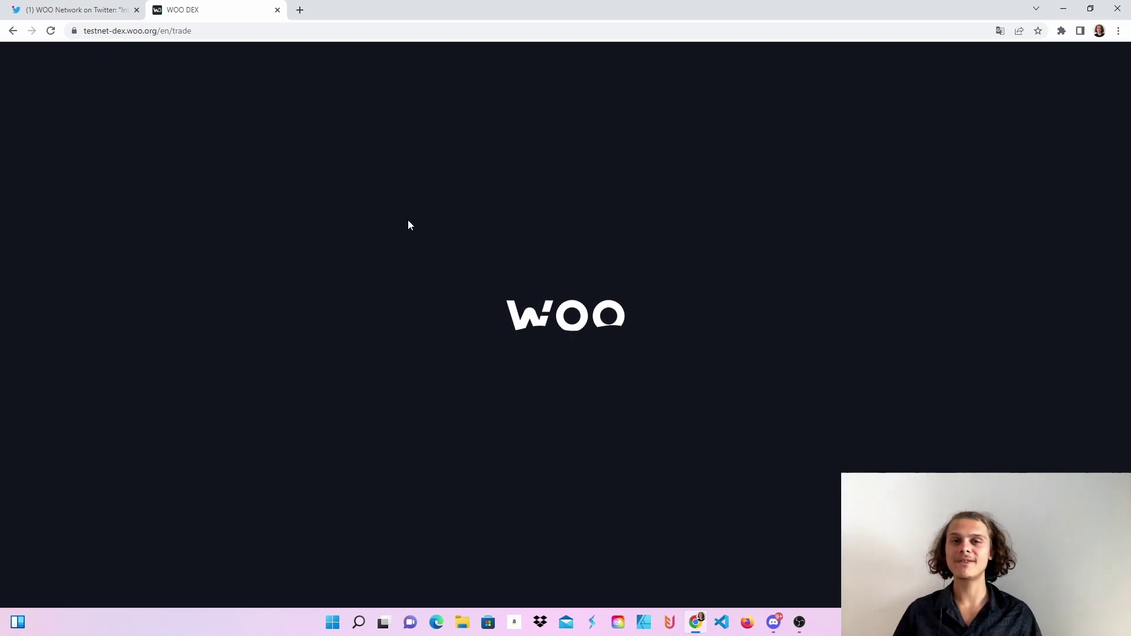
Import the Standard trading layout for the NEAR/USDC market
click(408, 220)
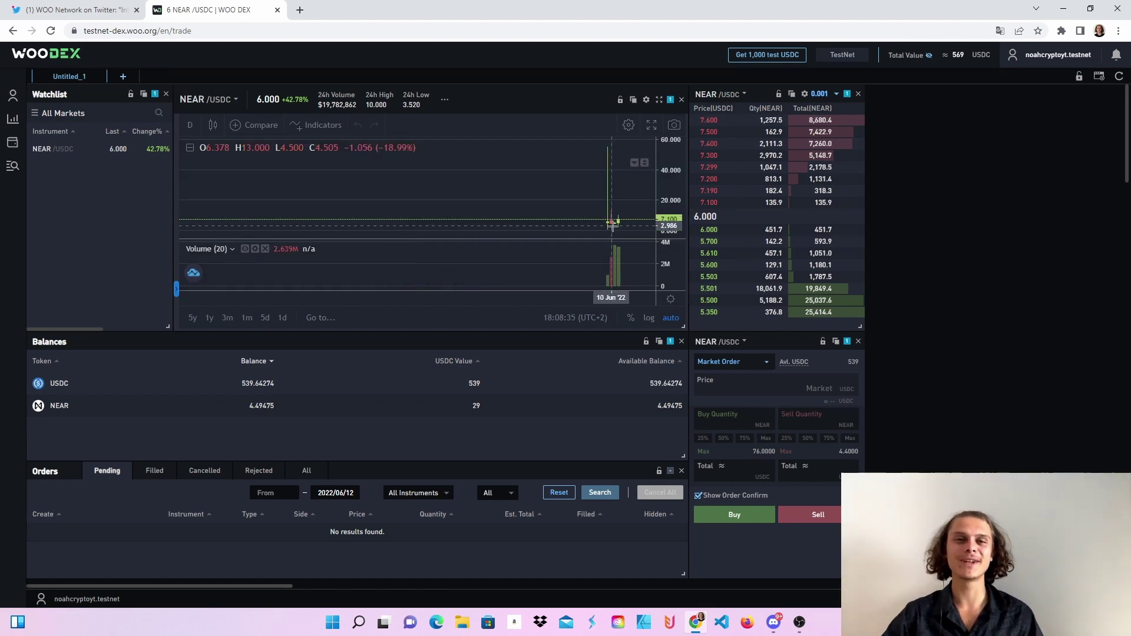
mouse_move(1055, 59)
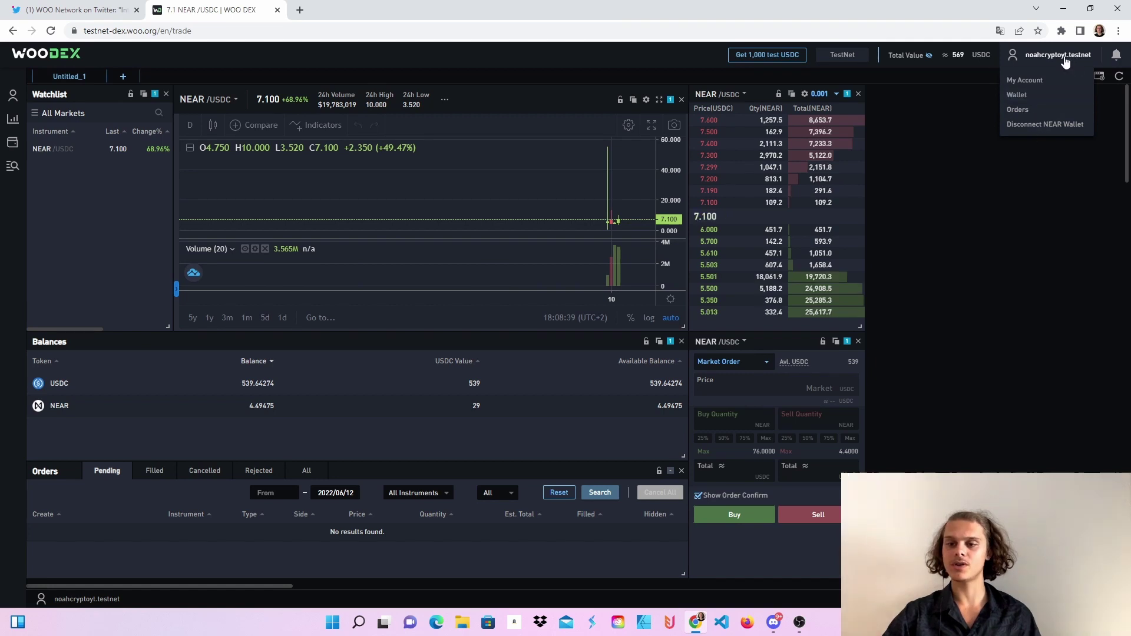
Request 1,000 test USDC, then leave the NEAR Wallet approval page without approving
click(762, 59)
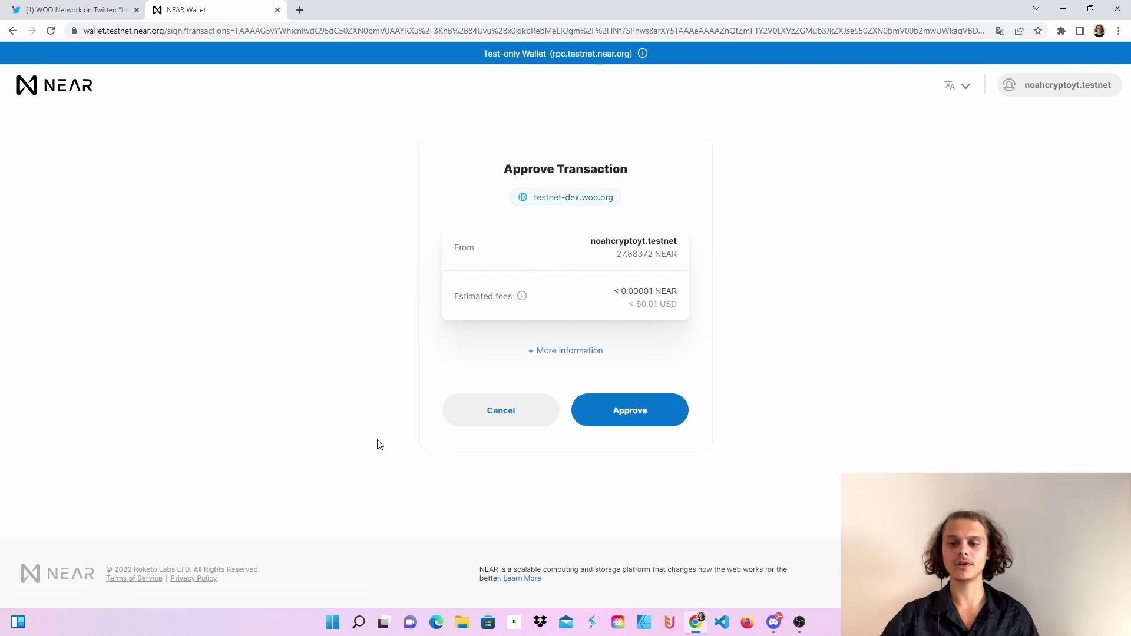
click(11, 33)
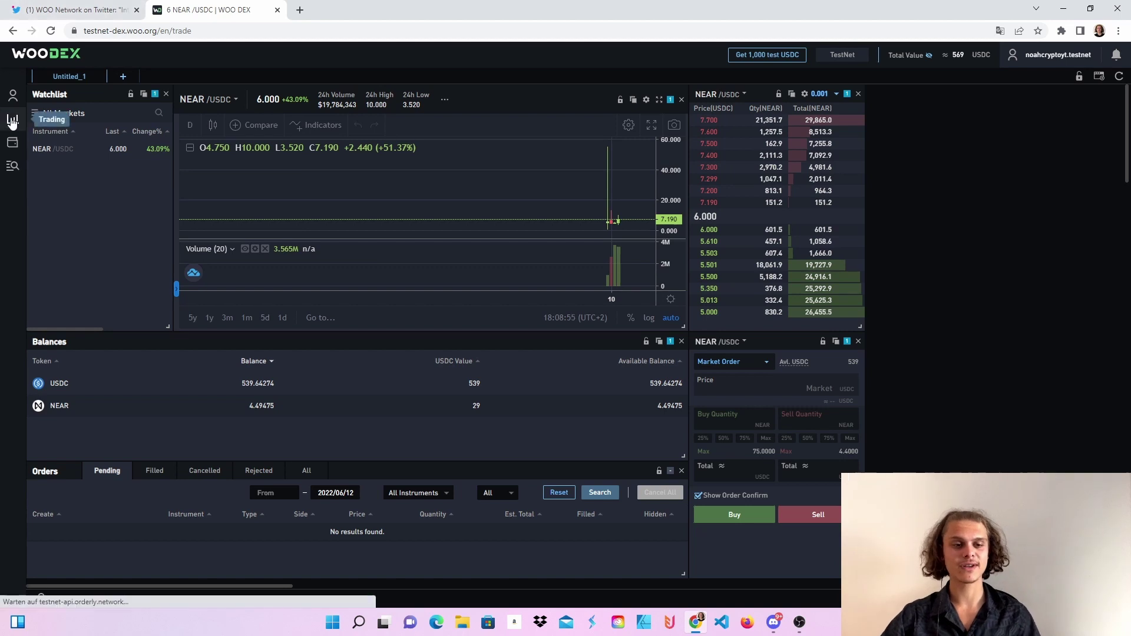
Go to the WOO DEX wallet page to deposit USDC from the NEAR Wallet
click(12, 144)
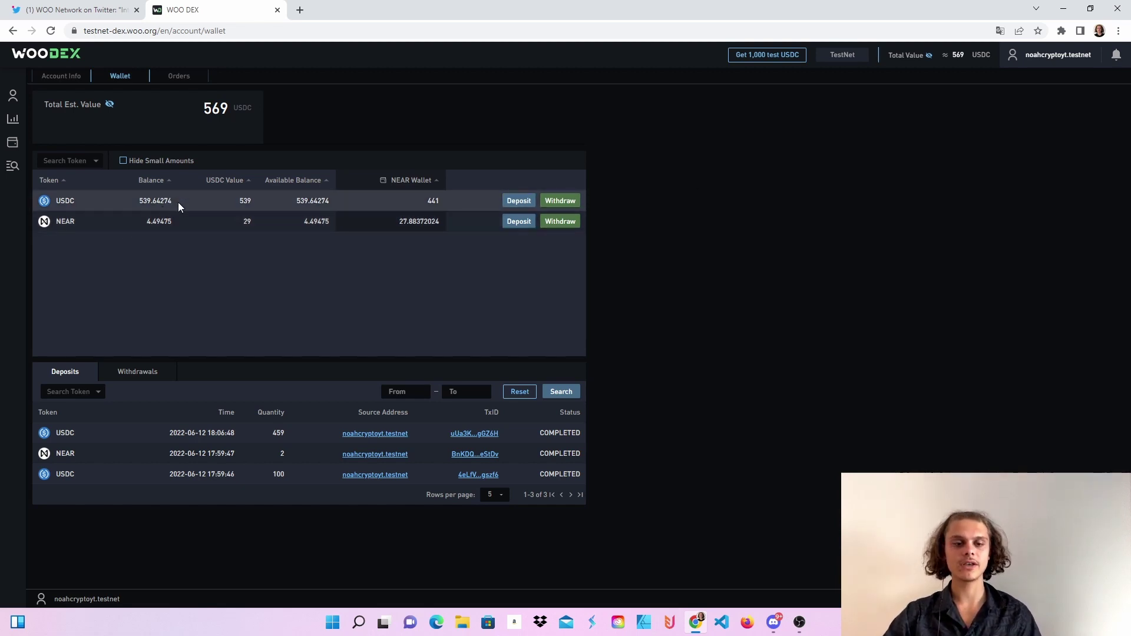
drag(178, 202, 112, 207)
Start a USDC deposit and set the amount to 119.07, 27% of 441 available
click(519, 201)
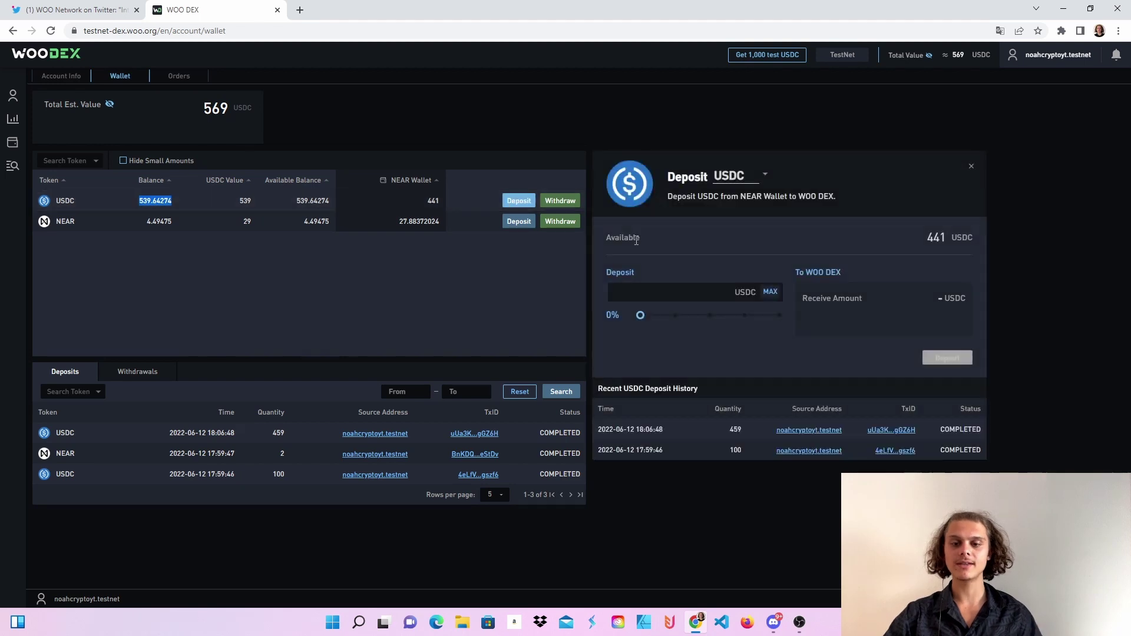
click(769, 292)
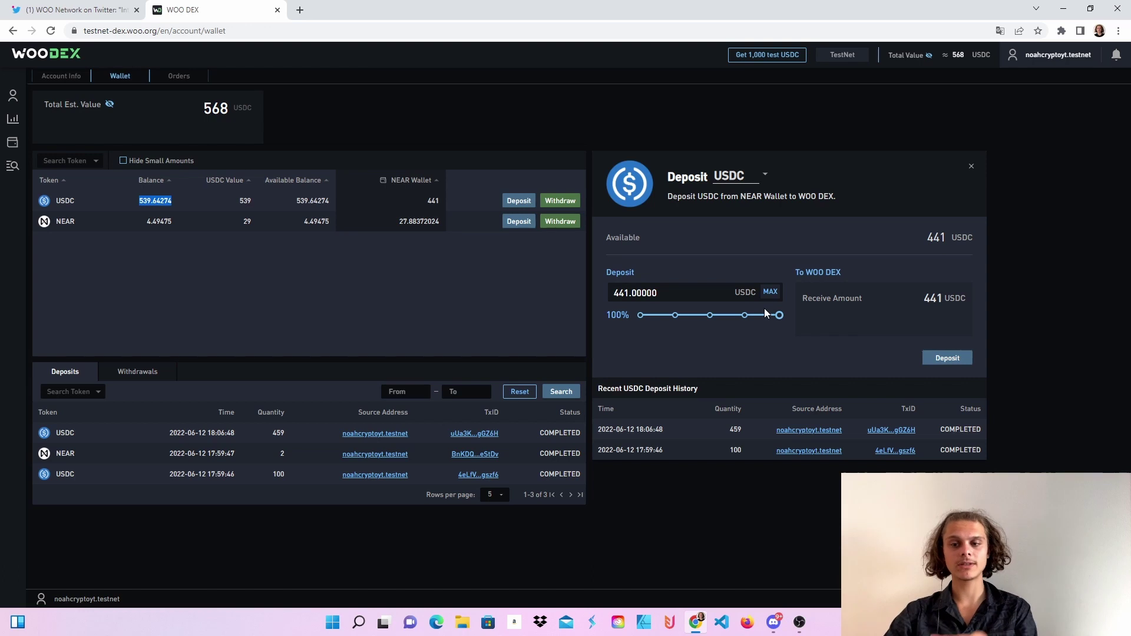
click(678, 315)
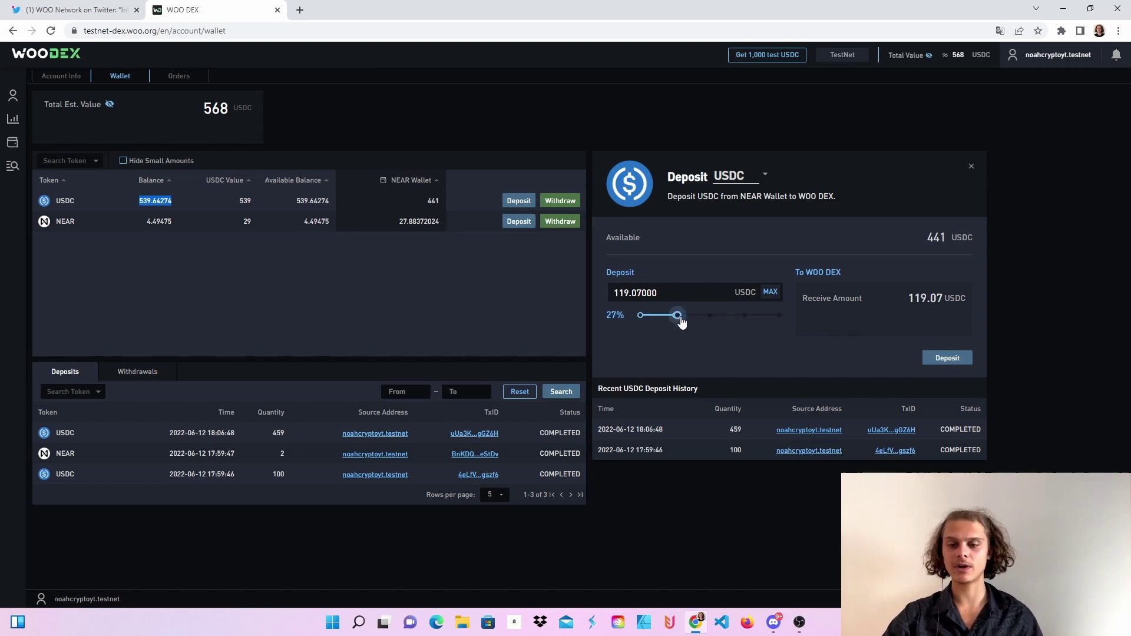
Submit the 119.07 USDC deposit and approve the transaction in NEAR Wallet
click(949, 358)
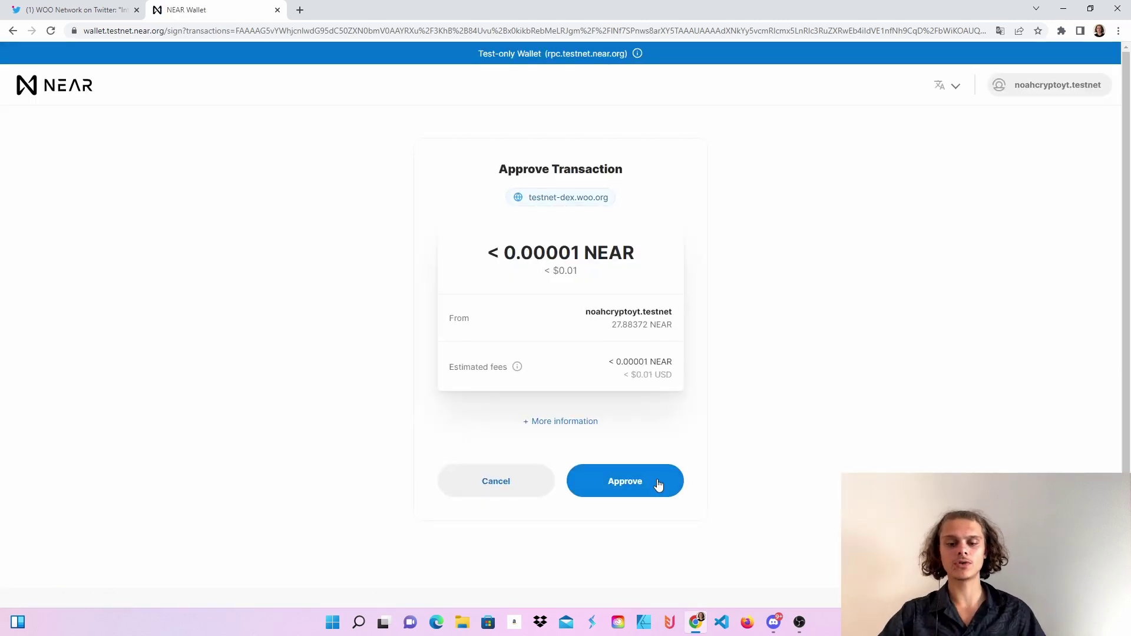
click(657, 483)
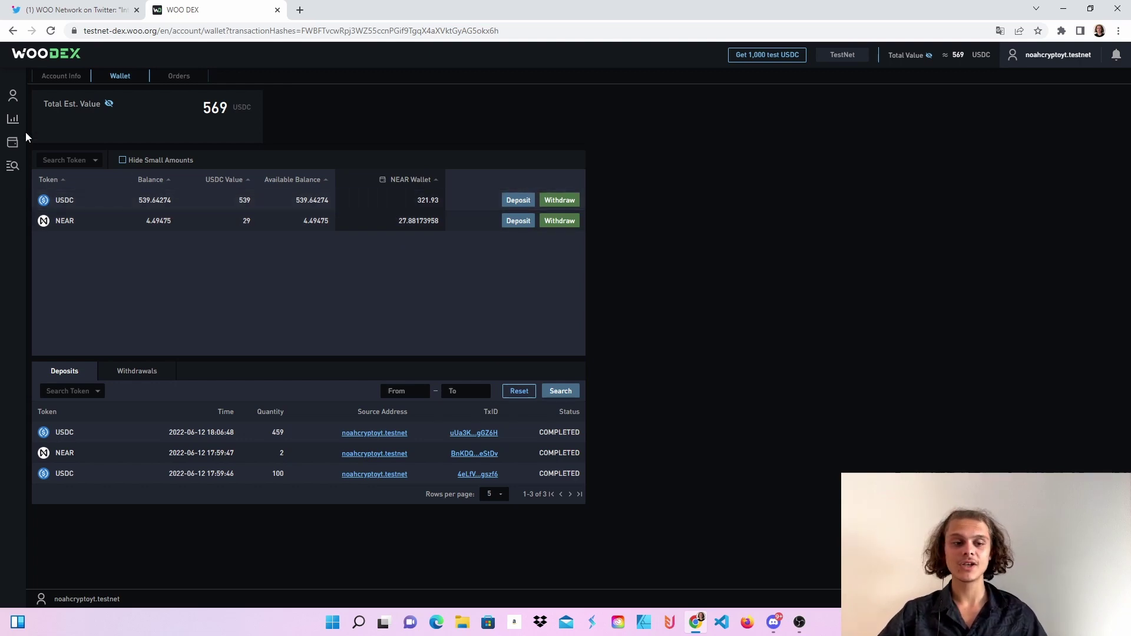
Look over the account info, markets and wallet pages, then go back to NEAR/USDC trading
click(12, 95)
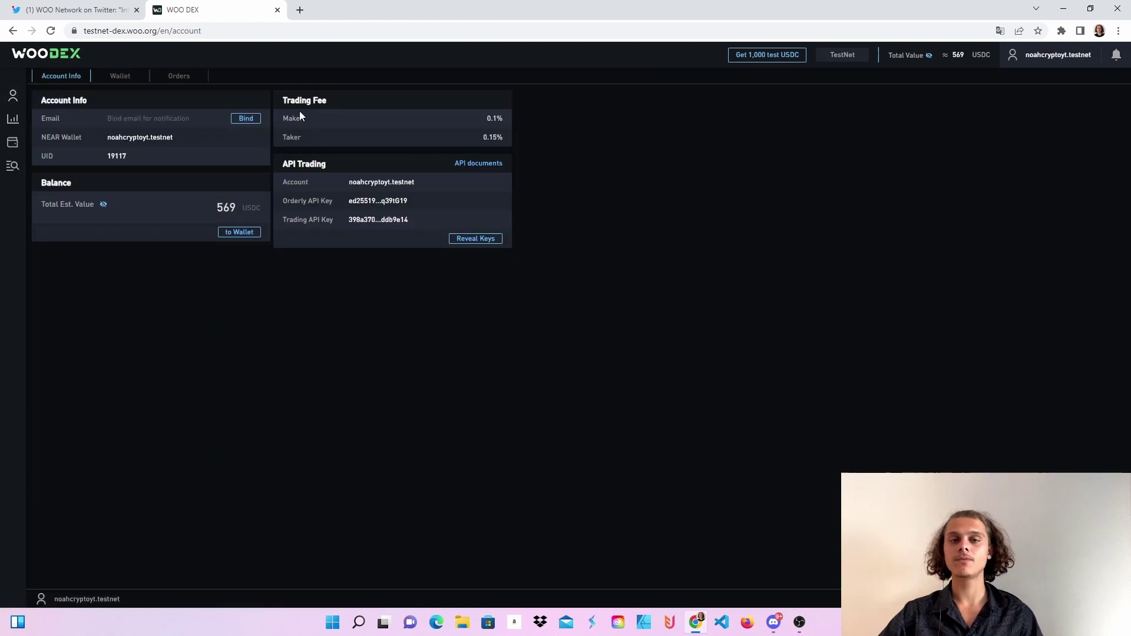
click(14, 168)
click(11, 144)
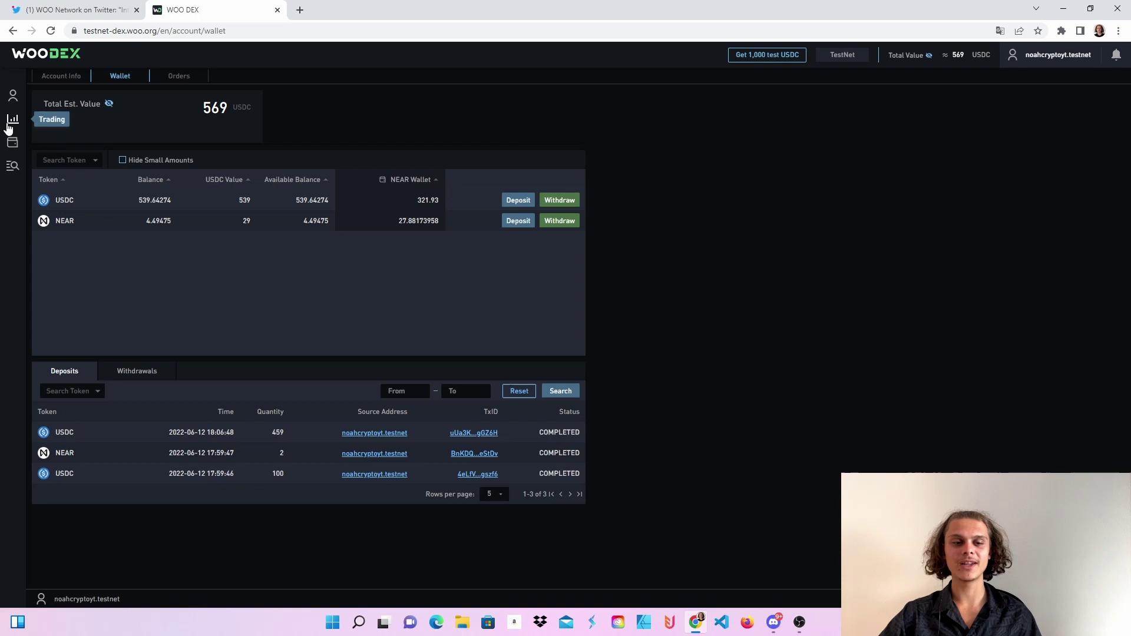
click(8, 125)
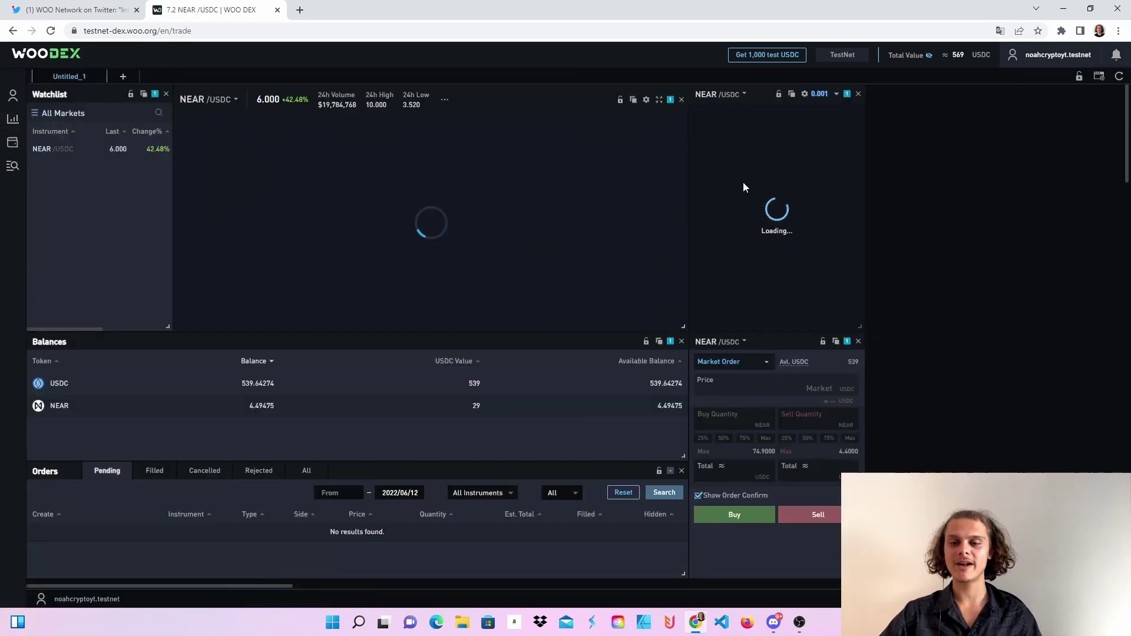
Glance at the market list and keep Market Order as the order type
click(744, 96)
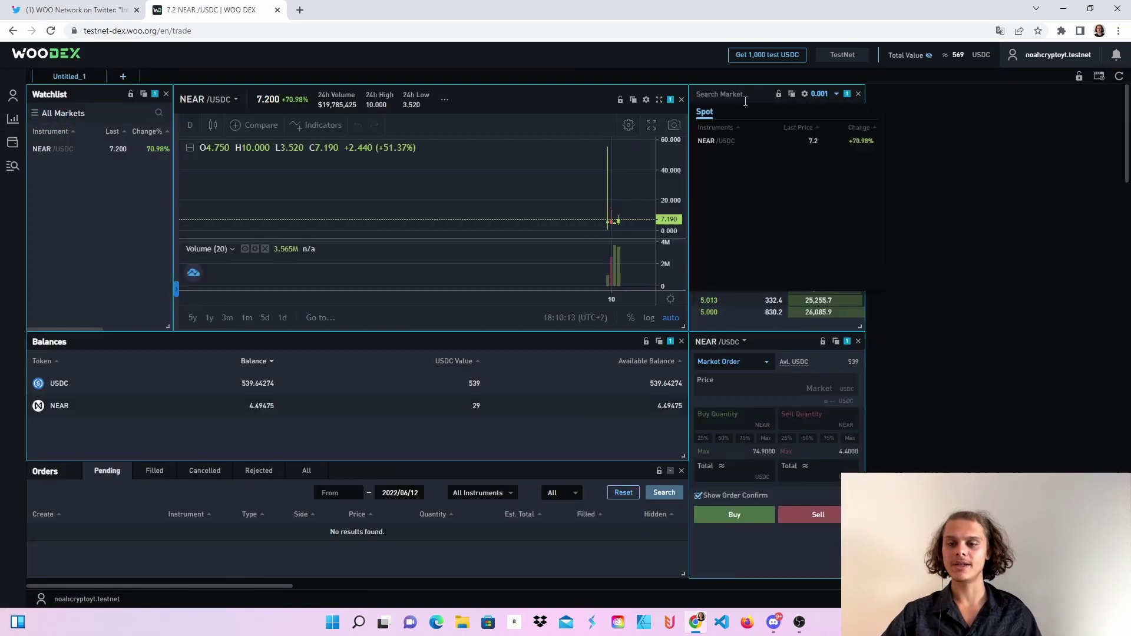
click(931, 139)
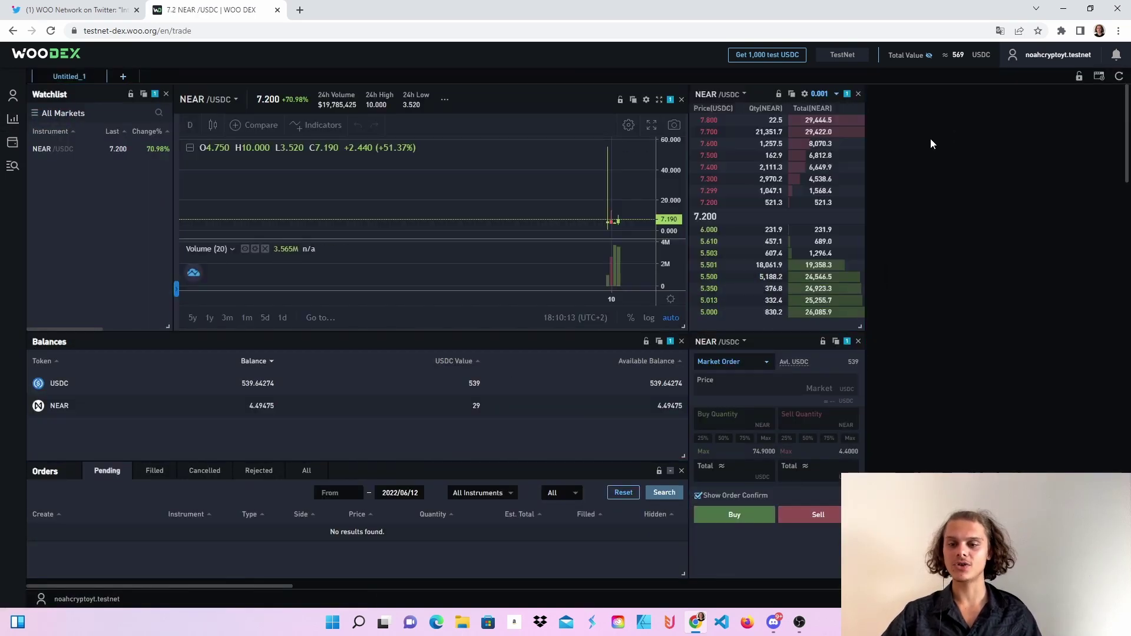
click(764, 363)
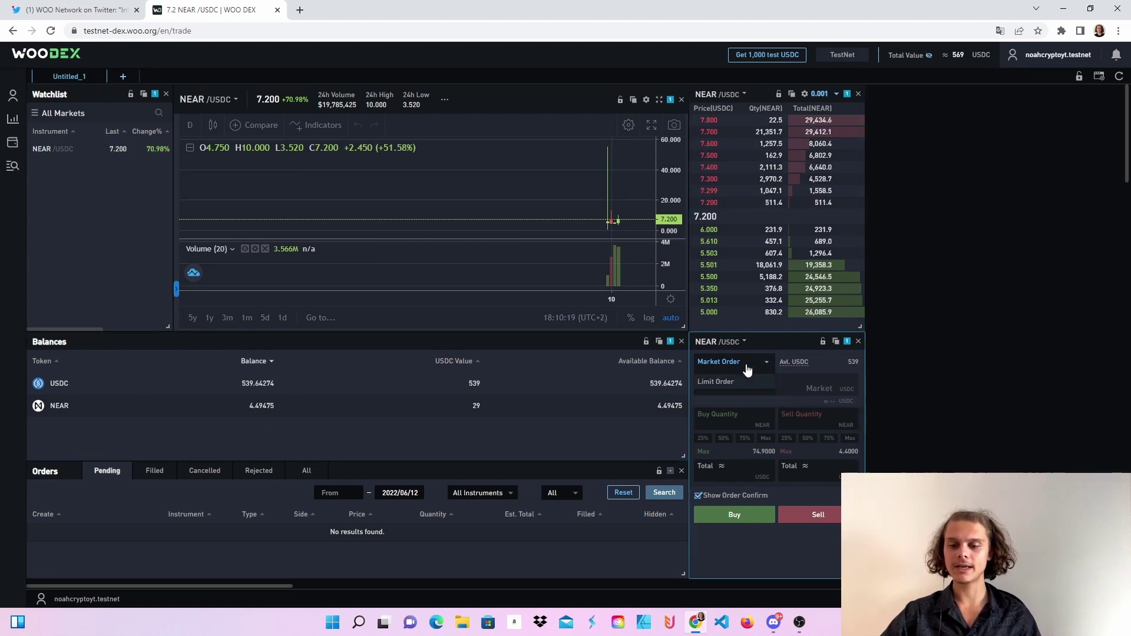
click(736, 381)
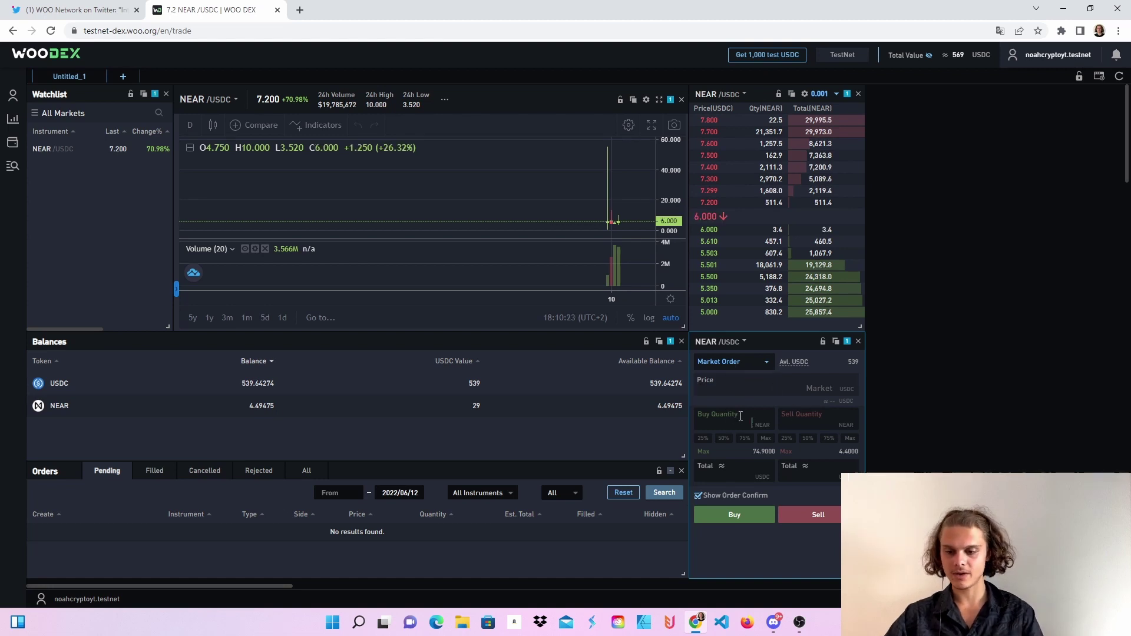
Buy 20 NEAR at market and confirm the order
text(10)
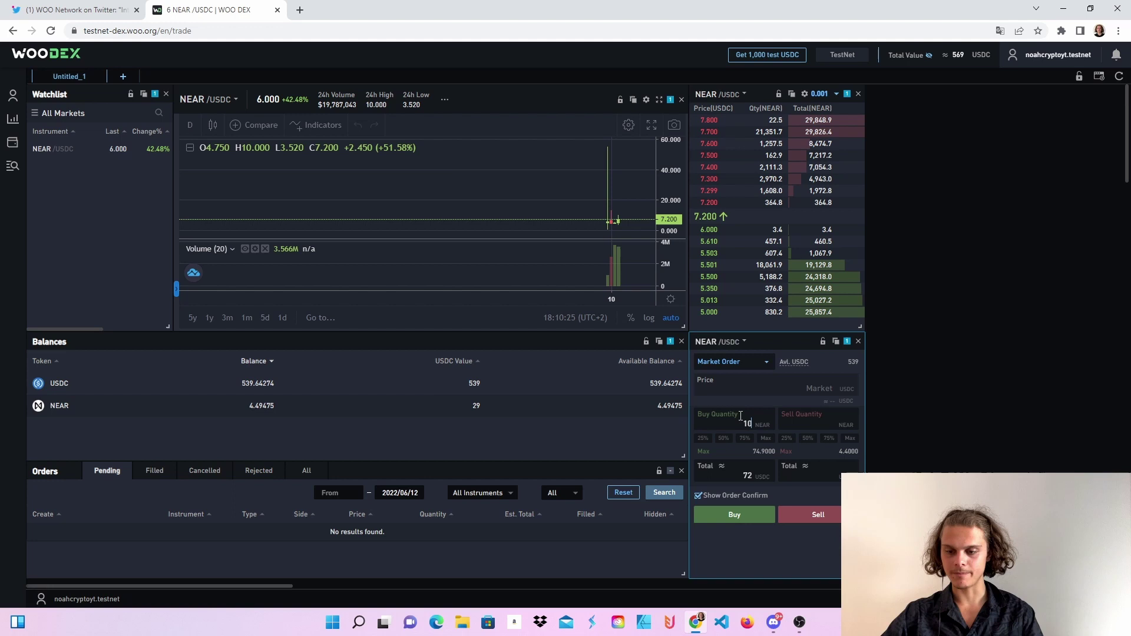
key(BackSpace)
key(BackSpace)
text(20)
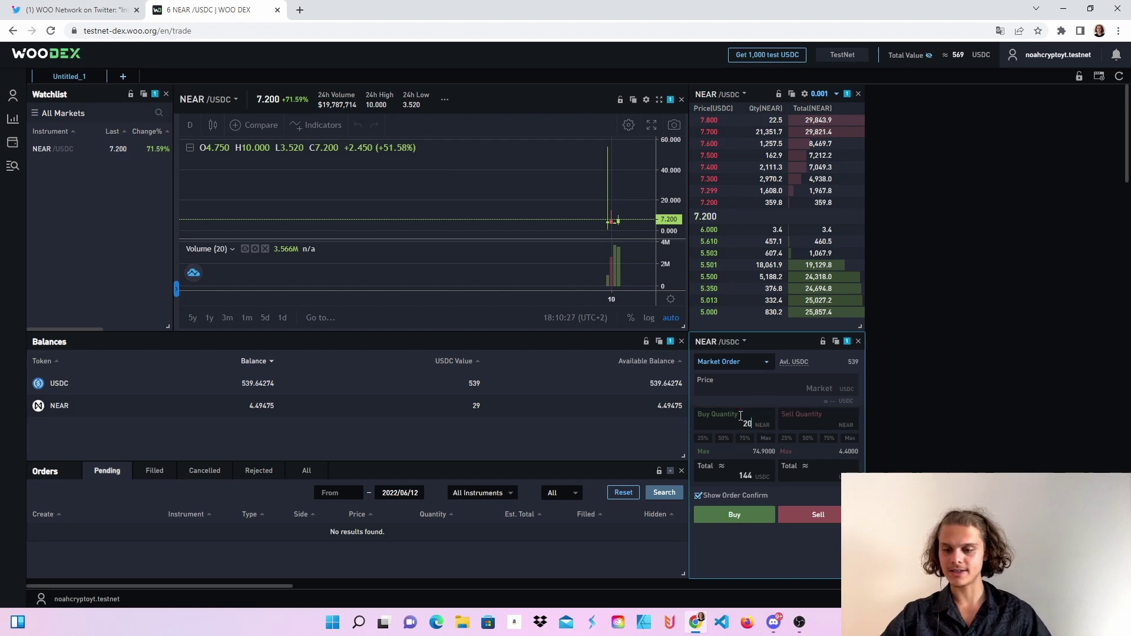
click(736, 517)
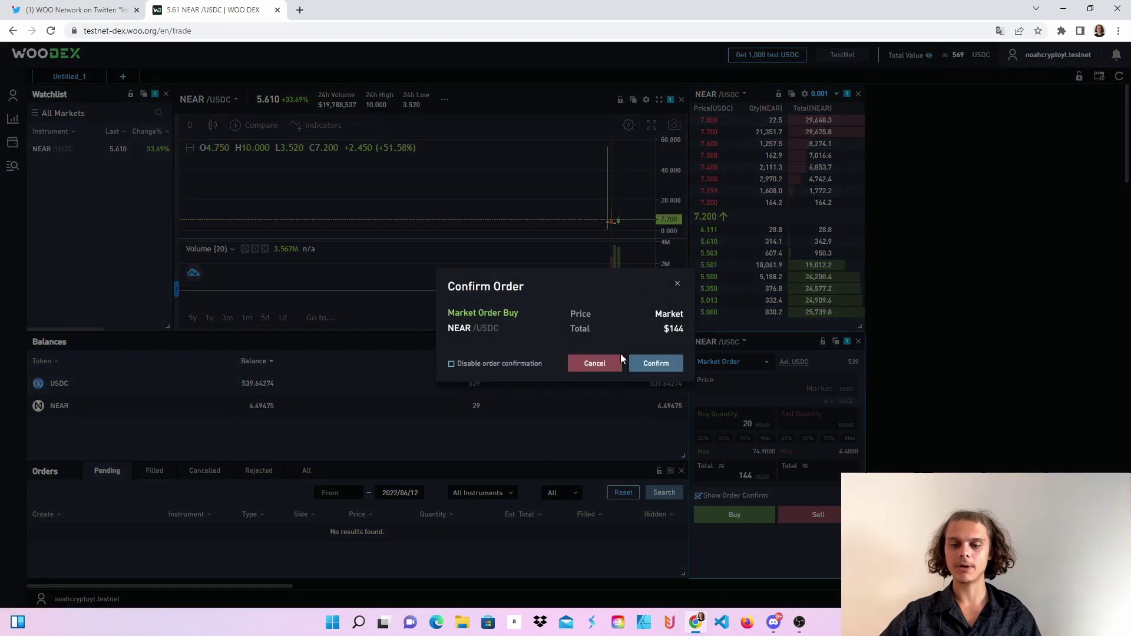
click(652, 364)
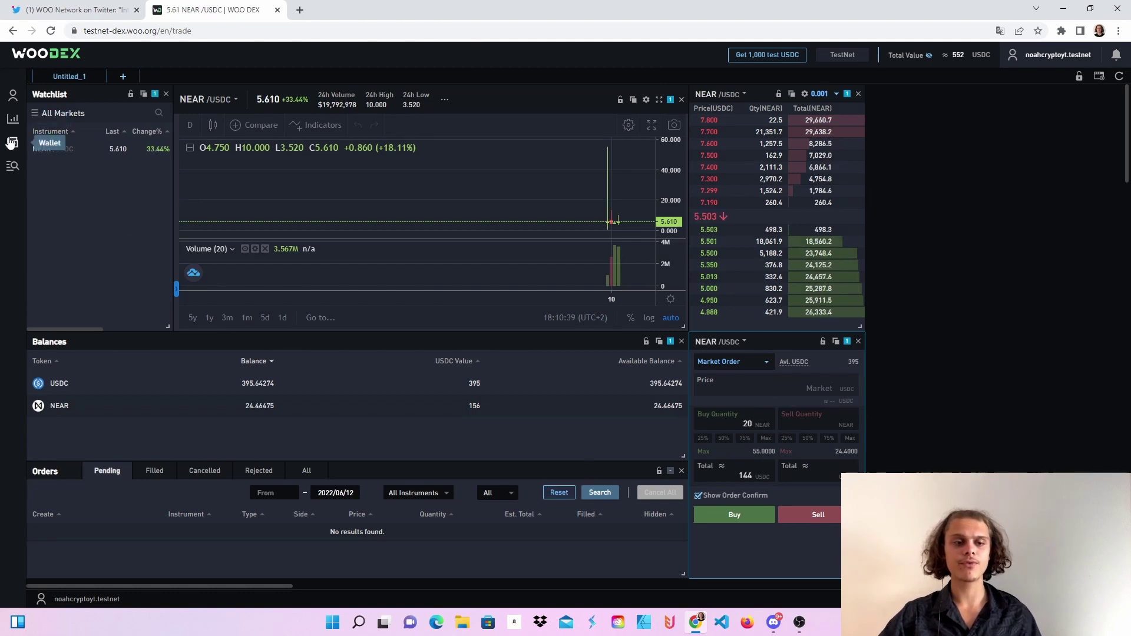
Check the wallet's withdrawal and deposit history, showing USDC at 514.71274
click(13, 143)
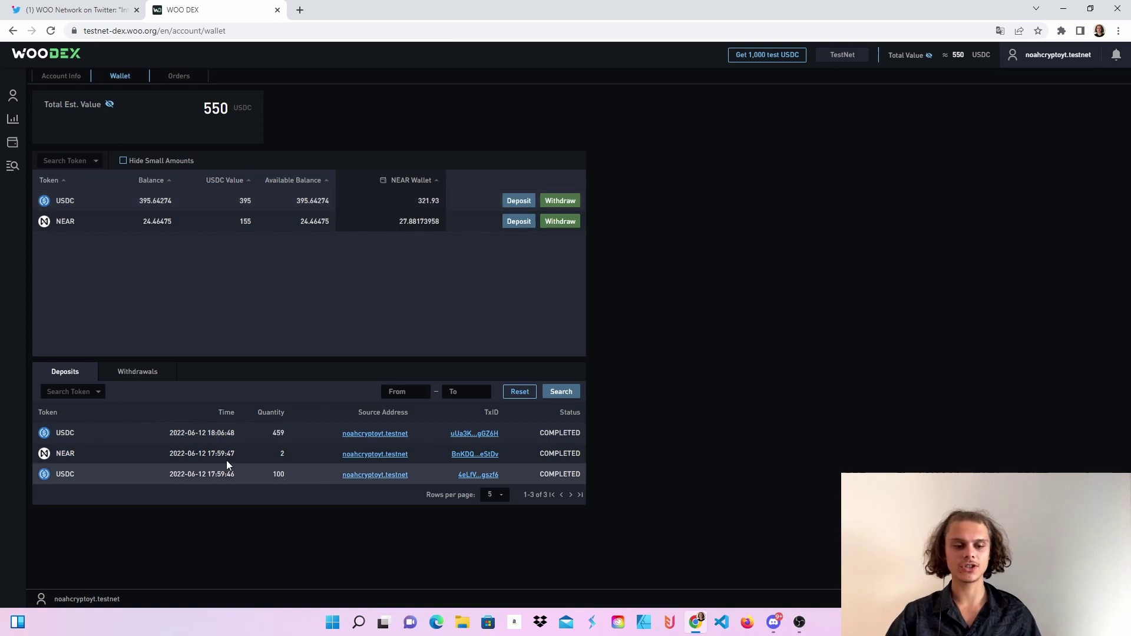
click(134, 373)
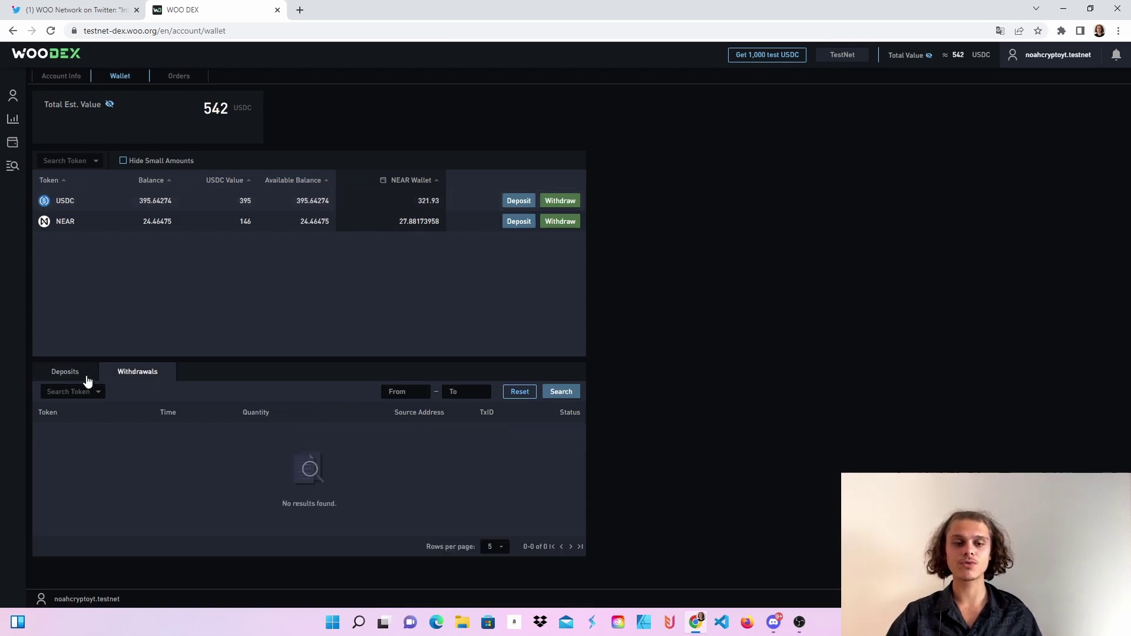
click(87, 376)
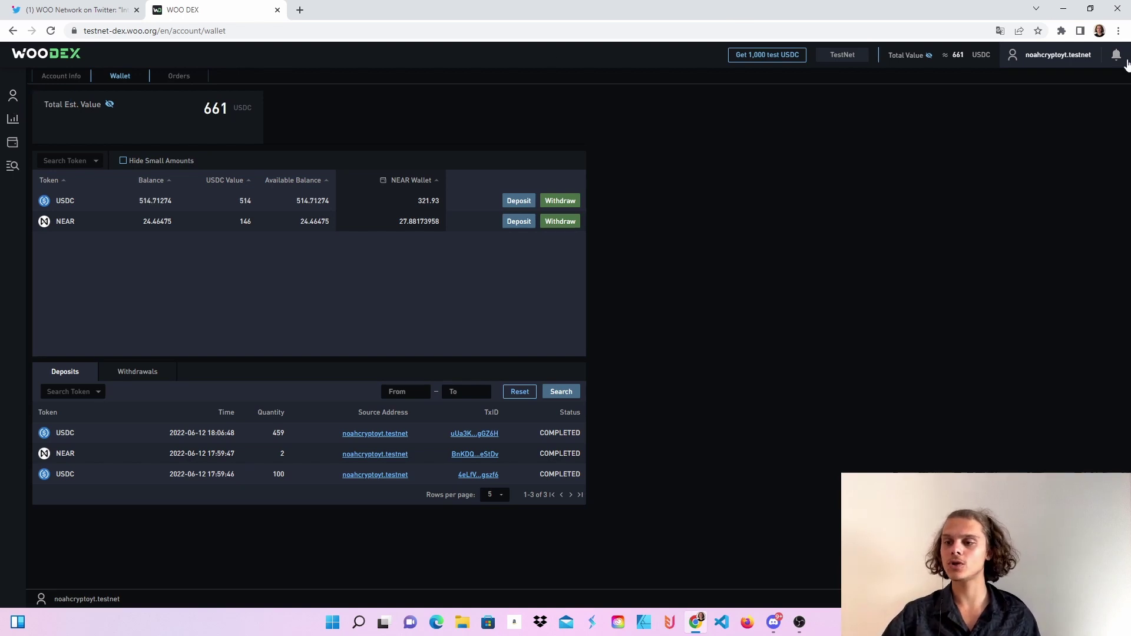
mouse_move(1095, 56)
drag(1092, 55, 1026, 59)
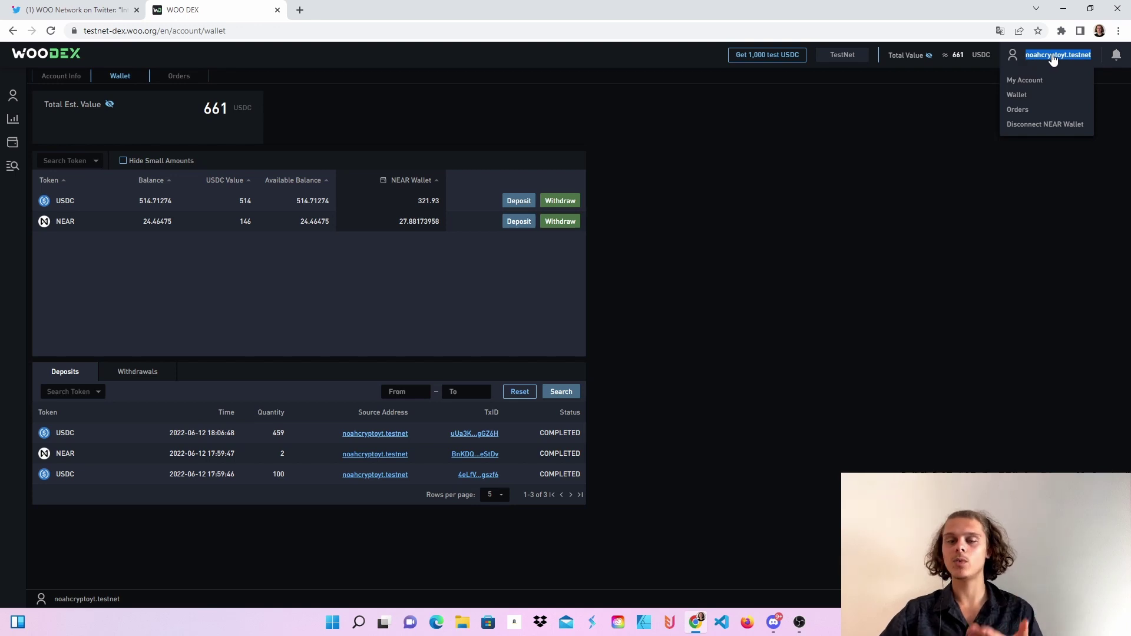
click(875, 203)
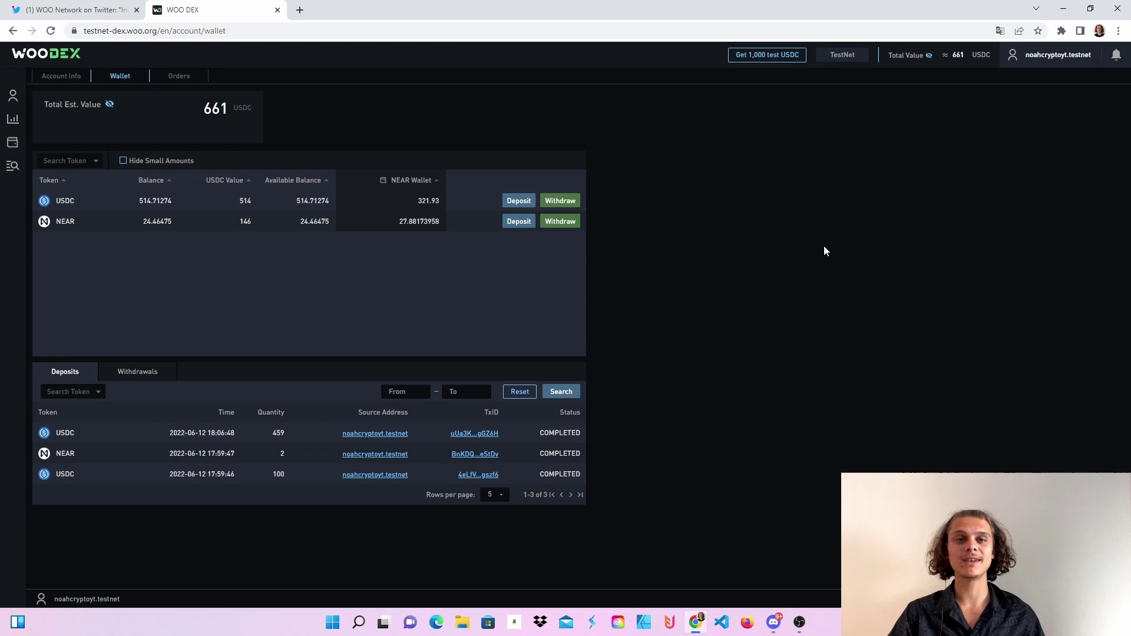